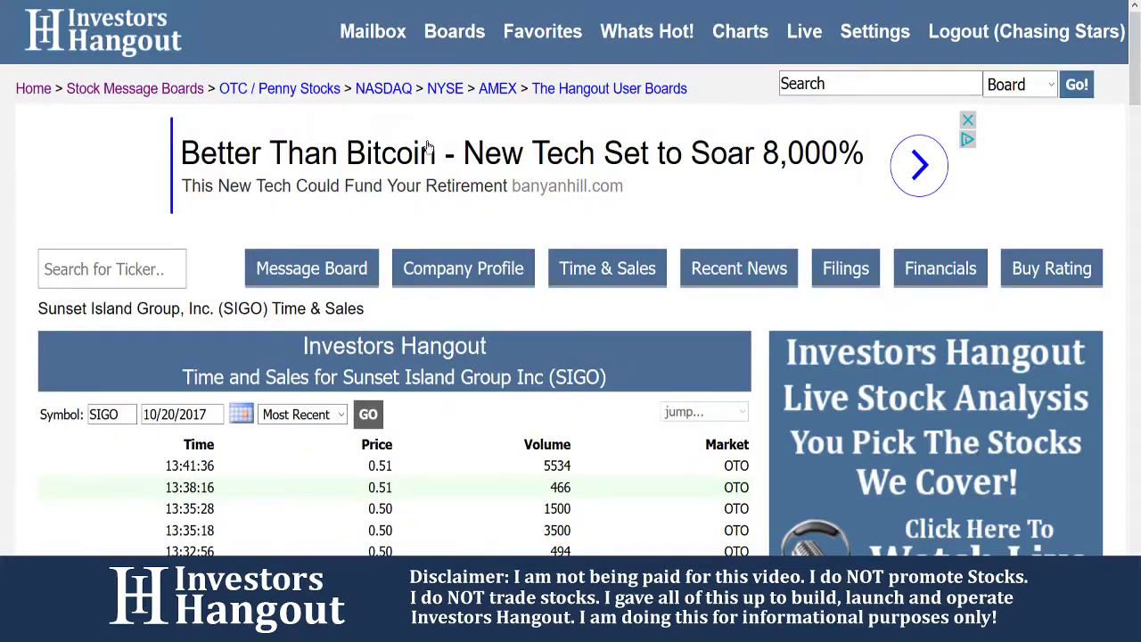
Go from the SIGO trades list to the live SIGO chart
scroll(436, 234, "down", 8)
scroll(436, 233, "up", 8)
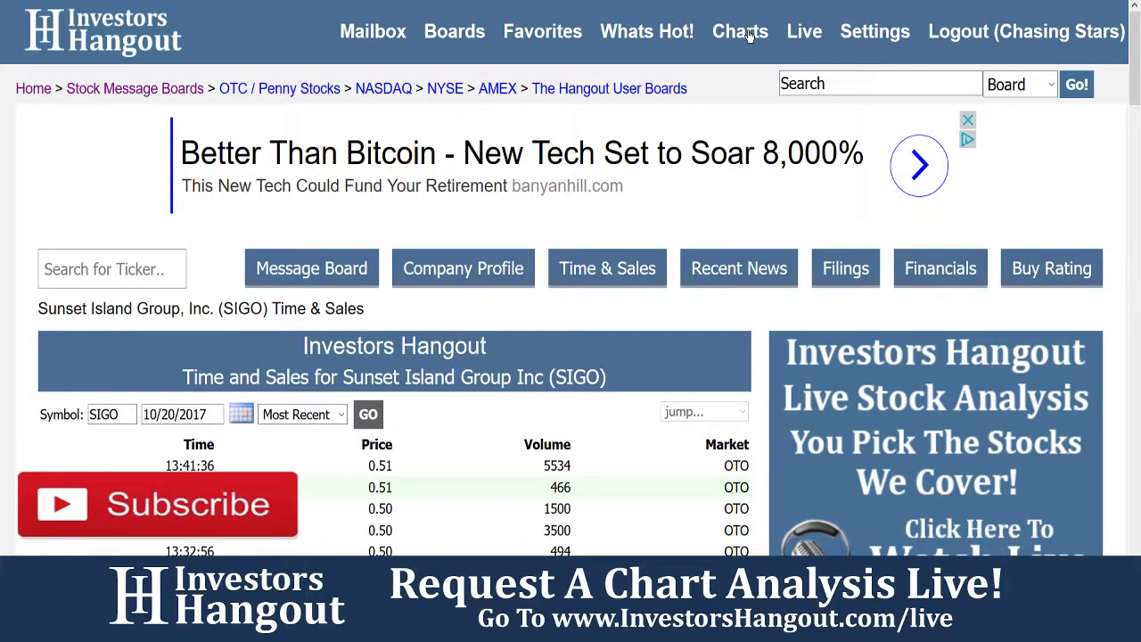
left_click(805, 32)
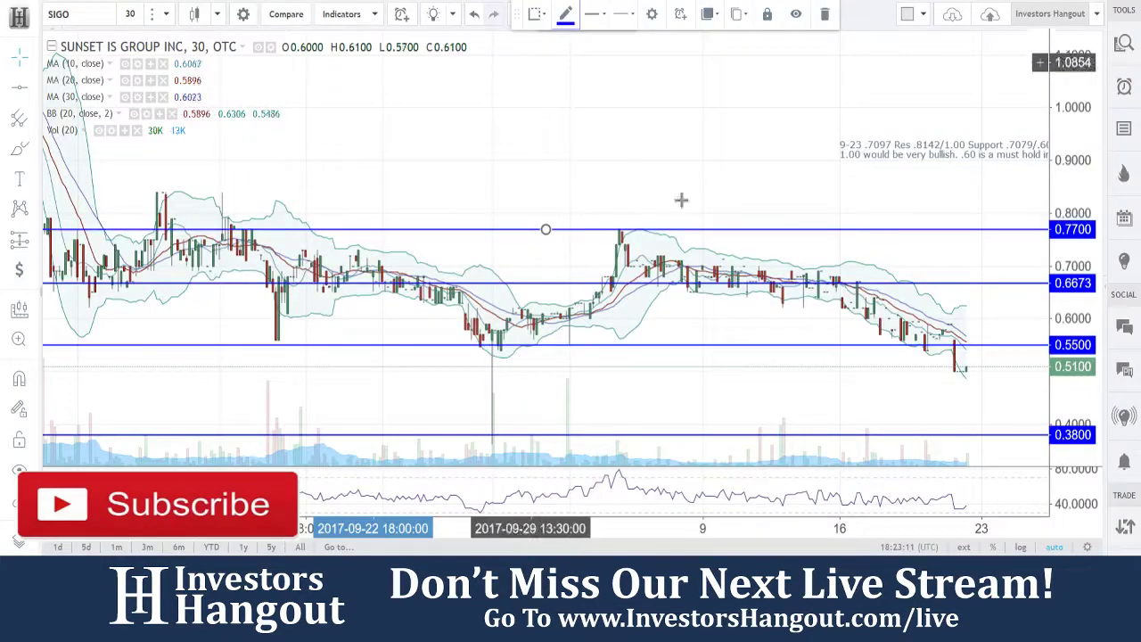
scroll(682, 199, "up", 3)
scroll(759, 282, "down", 4)
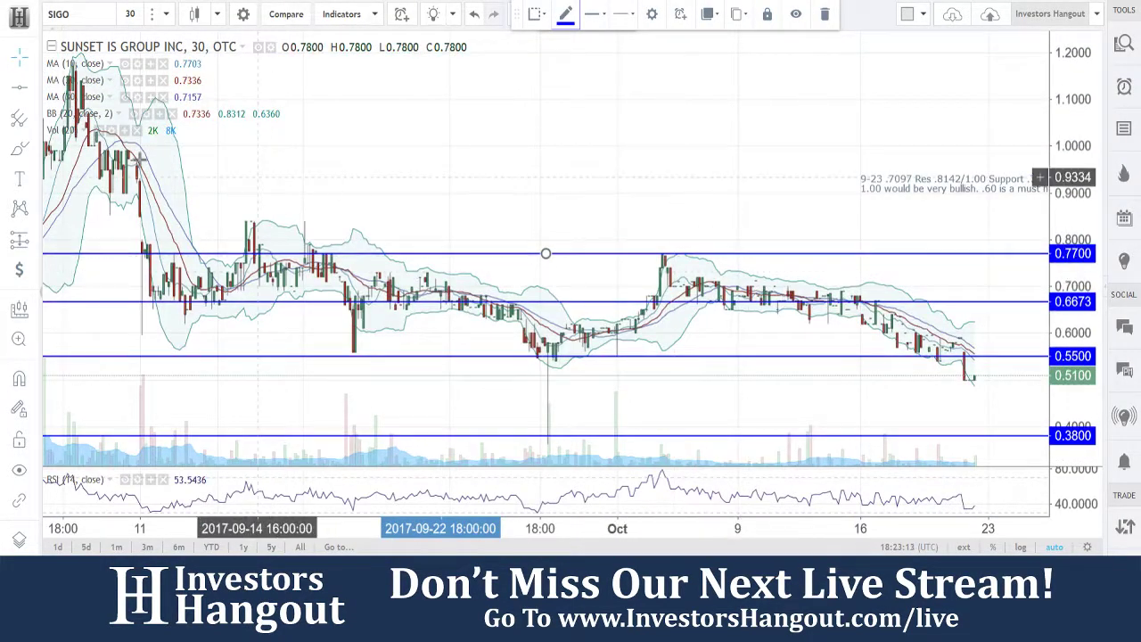
Sketch red freehand strokes near the October peak and the 0.77 high, then delete them
left_click(19, 148)
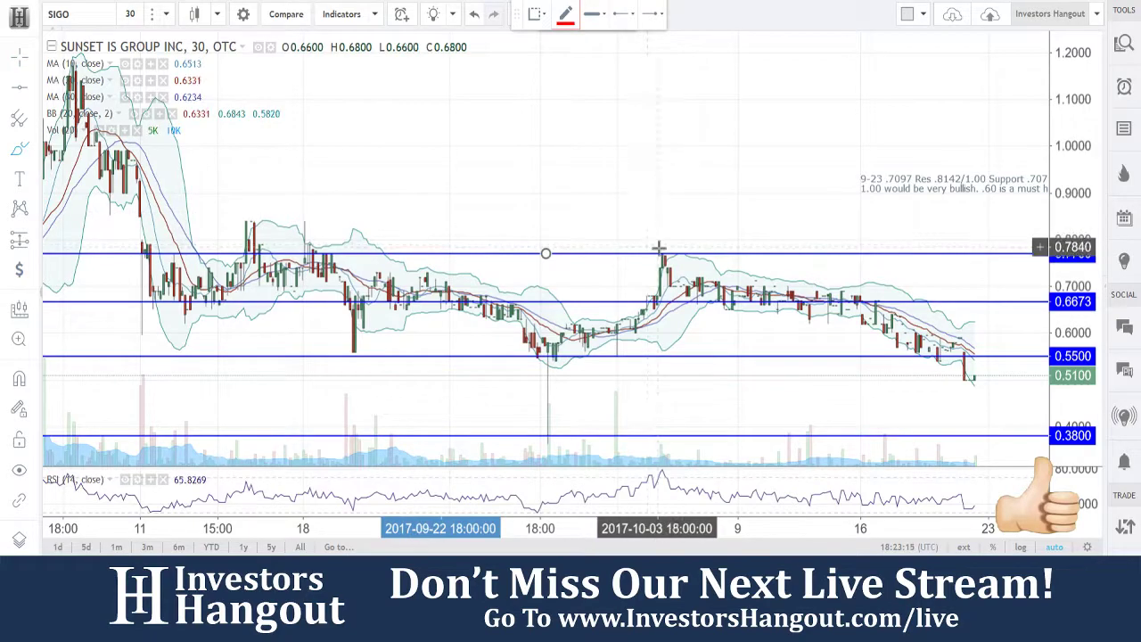
mouse_move(652, 243)
left_mouse_down()
mouse_move(679, 234)
mouse_move(663, 212)
left_mouse_up()
left_click(825, 15)
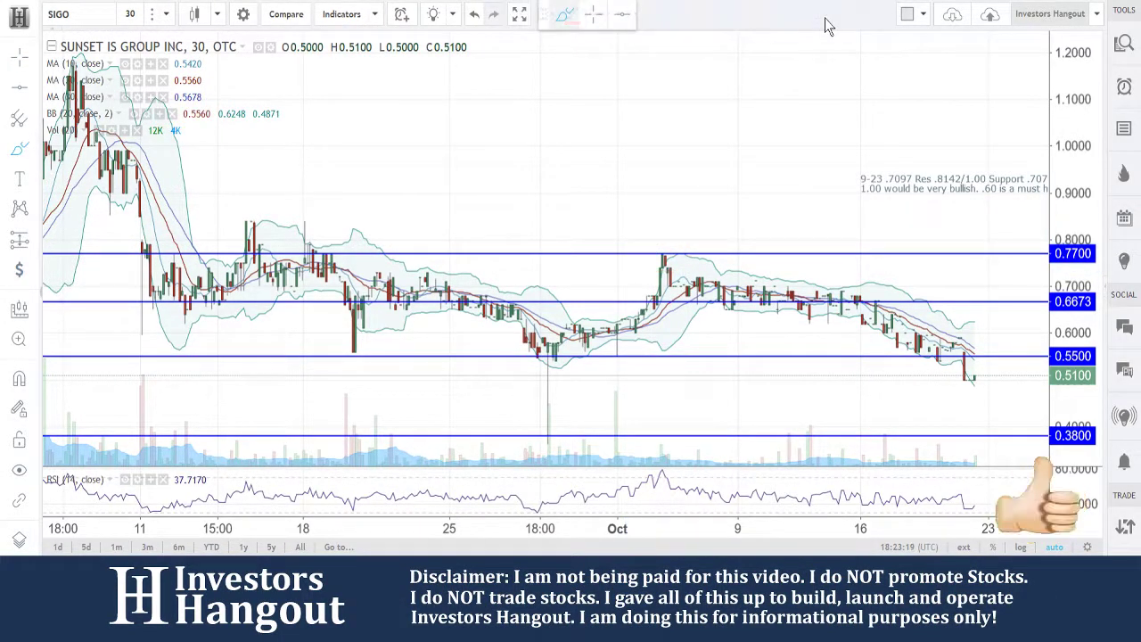
mouse_move(323, 209)
left_mouse_down()
mouse_move(310, 264)
mouse_move(787, 306)
mouse_move(903, 303)
mouse_move(762, 272)
mouse_move(870, 292)
mouse_move(972, 349)
left_mouse_up()
left_click(825, 14)
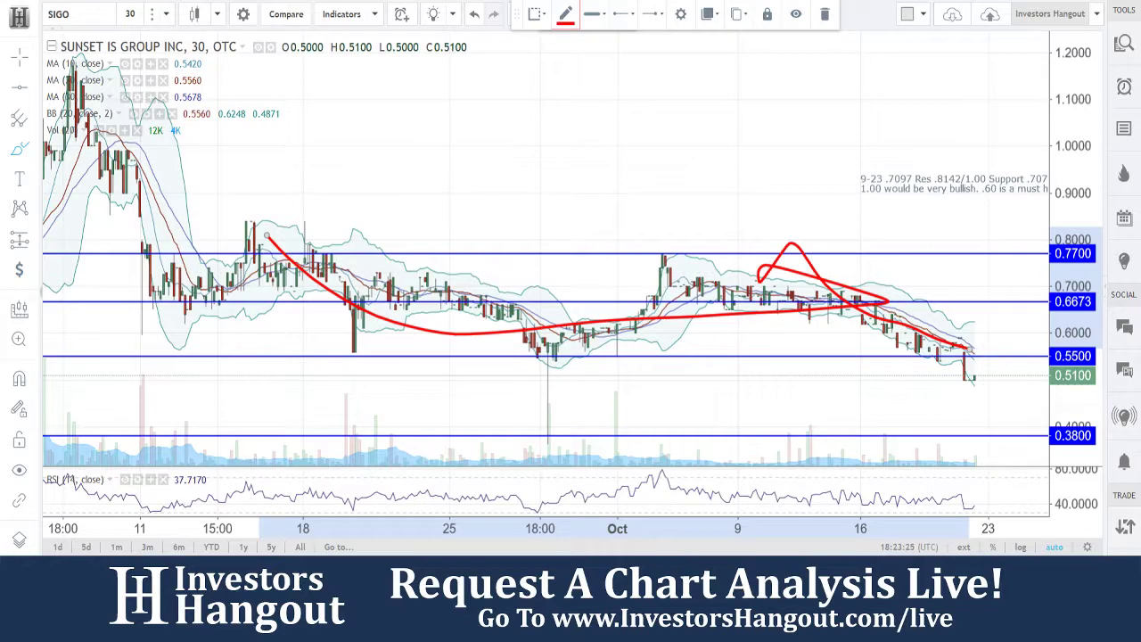
left_click(825, 14)
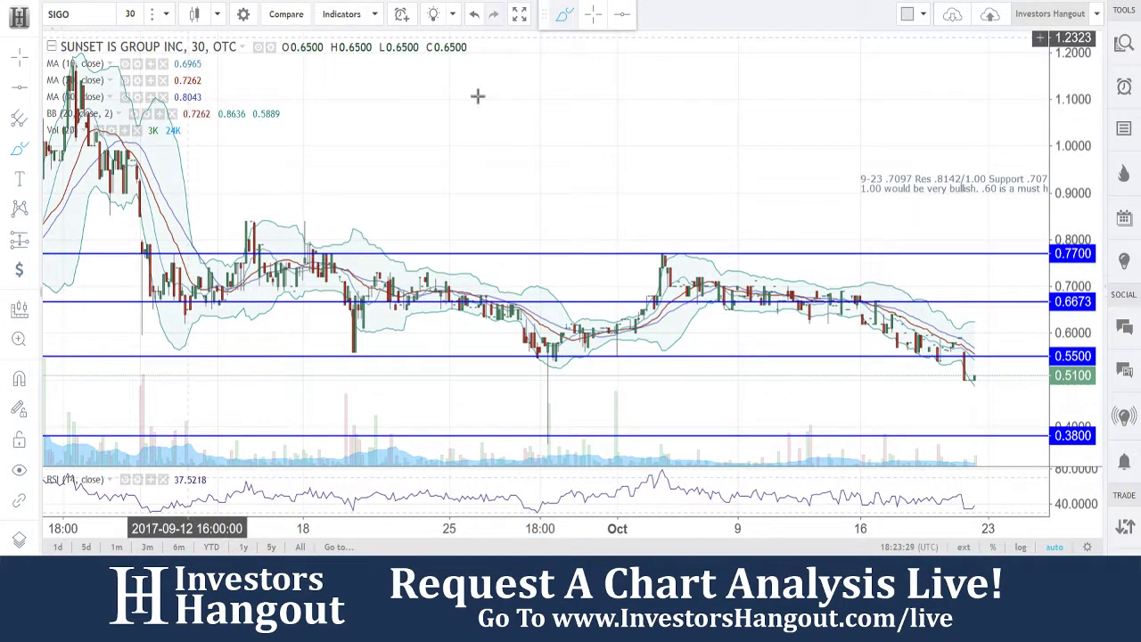
Mark the latest candles near 0.52 and 0.49 with red strokes, then delete them
scroll(876, 324, "up", 3)
scroll(899, 380, "up", 3)
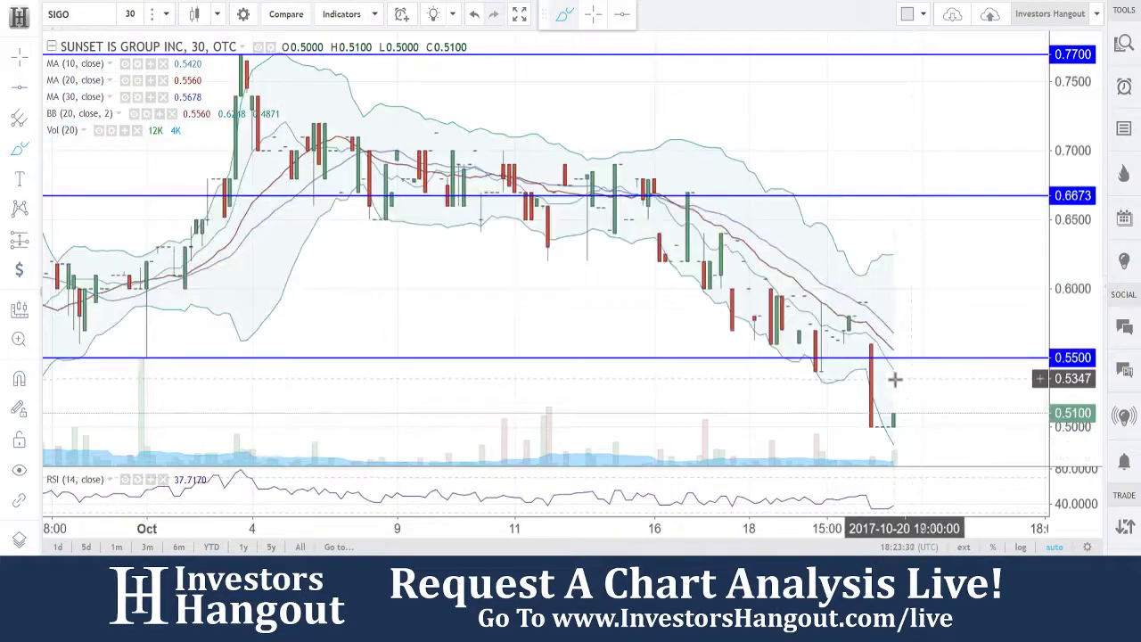
scroll(848, 414, "down", 3)
mouse_move(875, 300)
left_mouse_down()
mouse_move(963, 295)
mouse_move(887, 285)
left_mouse_up()
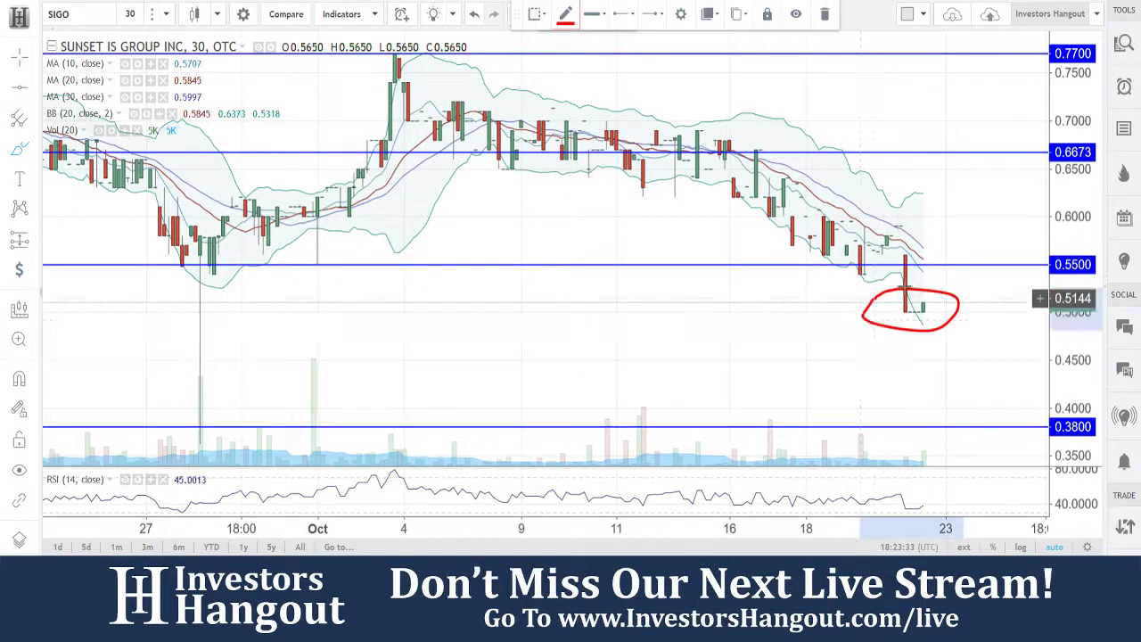
left_click(822, 19)
mouse_move(904, 322)
left_mouse_down()
mouse_move(941, 323)
mouse_move(997, 290)
left_mouse_up()
left_click(826, 14)
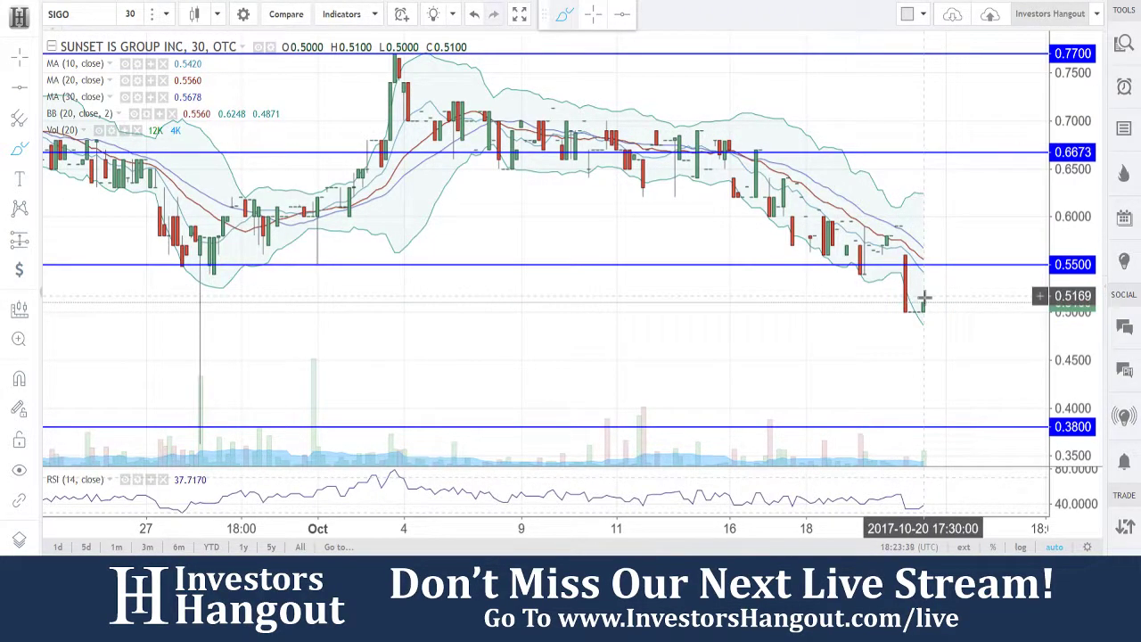
left_click(130, 13)
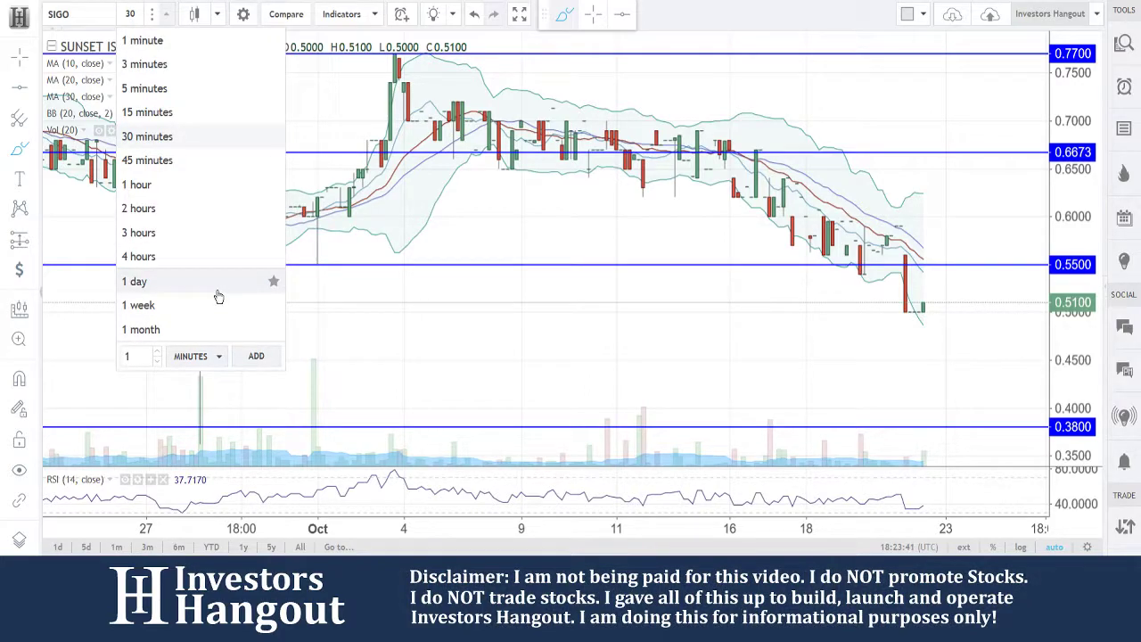
Switch the SIGO chart to daily candles and zoom into the October candles
left_click(218, 292)
scroll(676, 357, "up", 5)
scroll(677, 357, "up", 2)
scroll(676, 357, "down", 2)
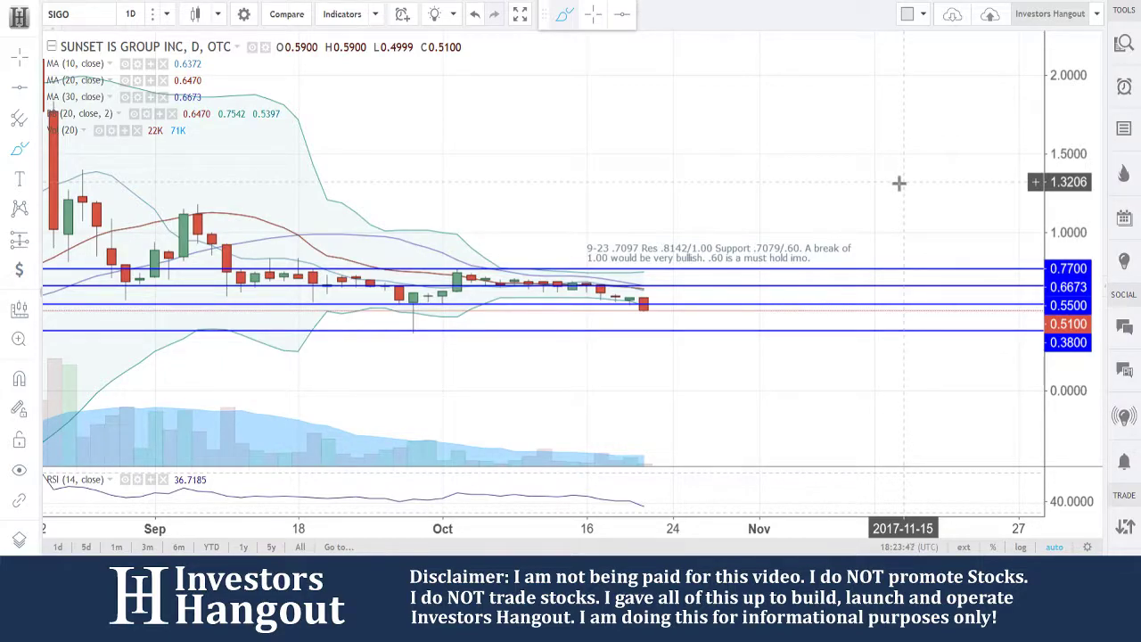
scroll(792, 271, "down", 1)
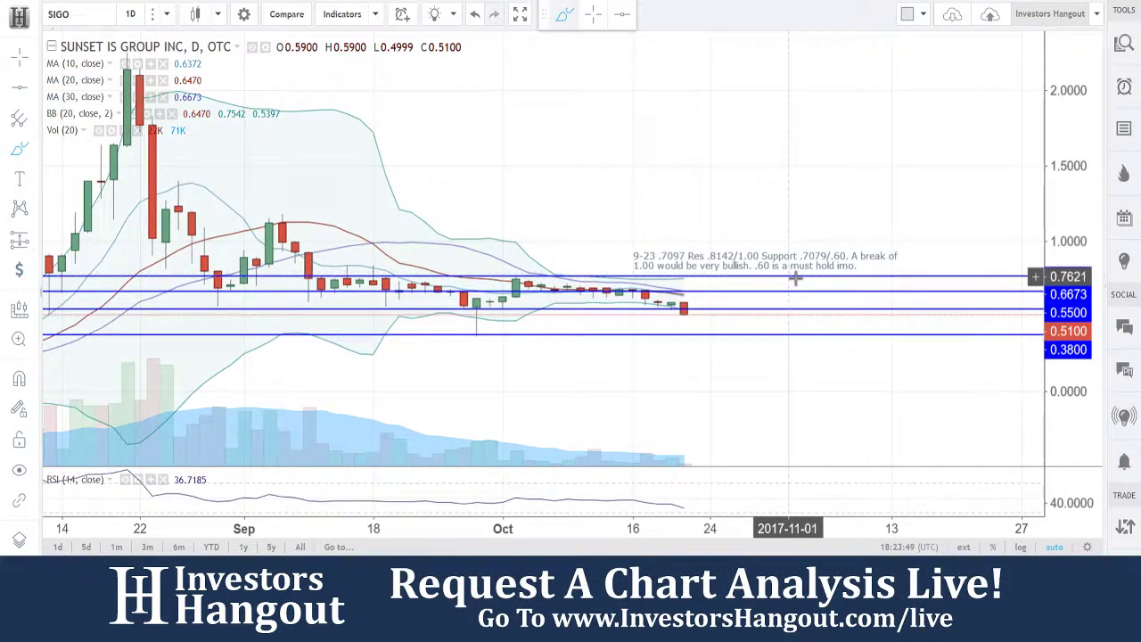
scroll(795, 278, "down", 2)
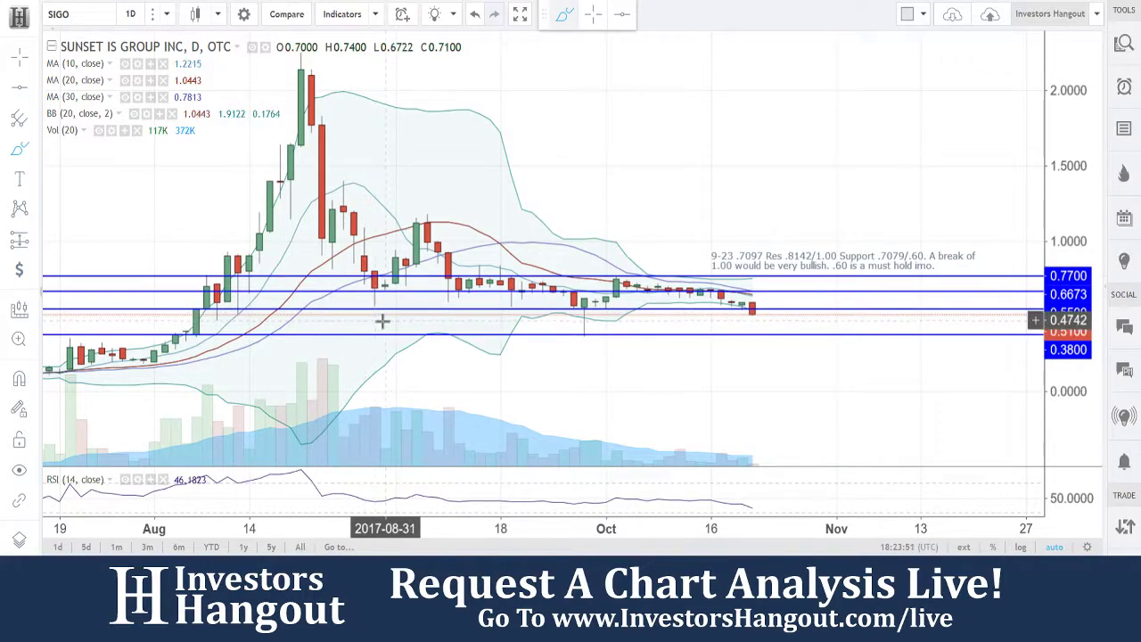
Add a horizontal price level line at 0.50
left_click(19, 86)
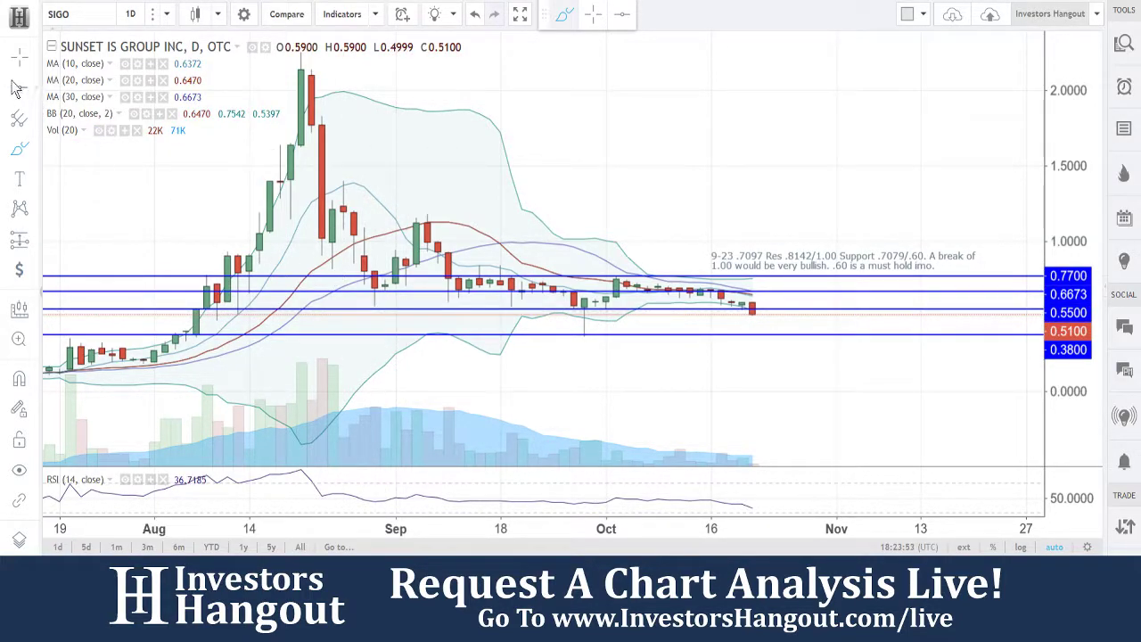
left_click(252, 316)
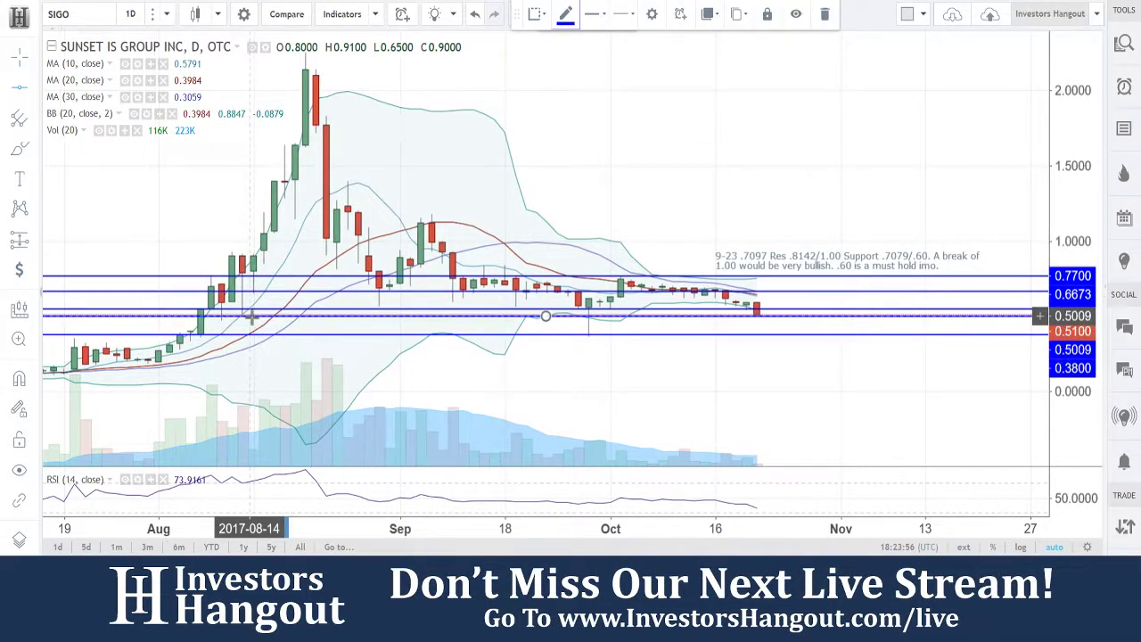
double_click(241, 317)
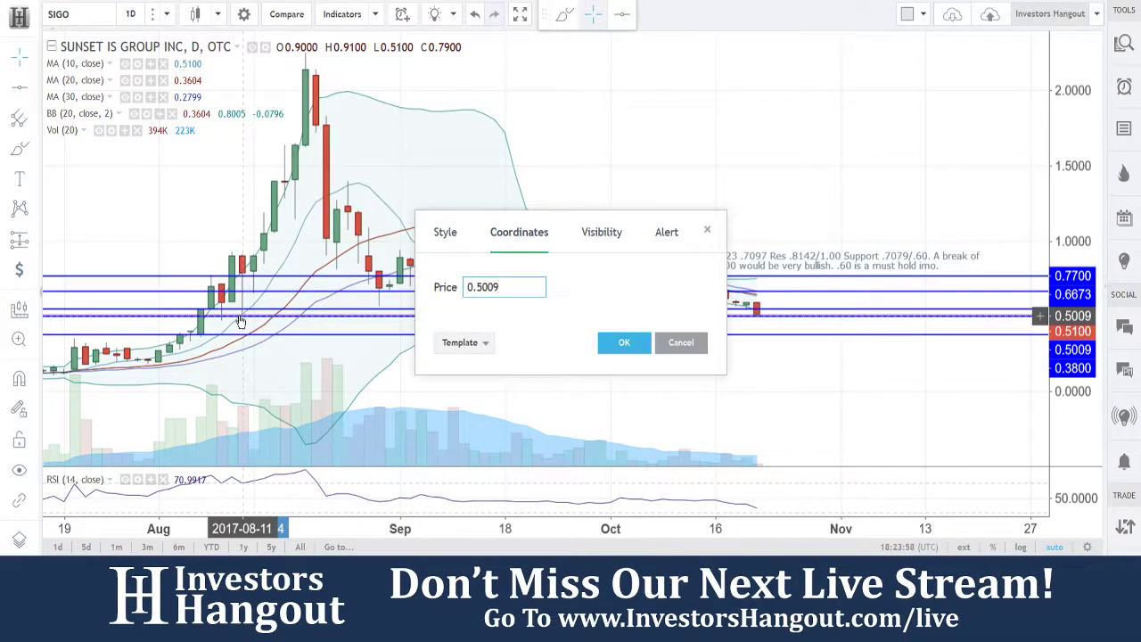
type("0")
key("Return")
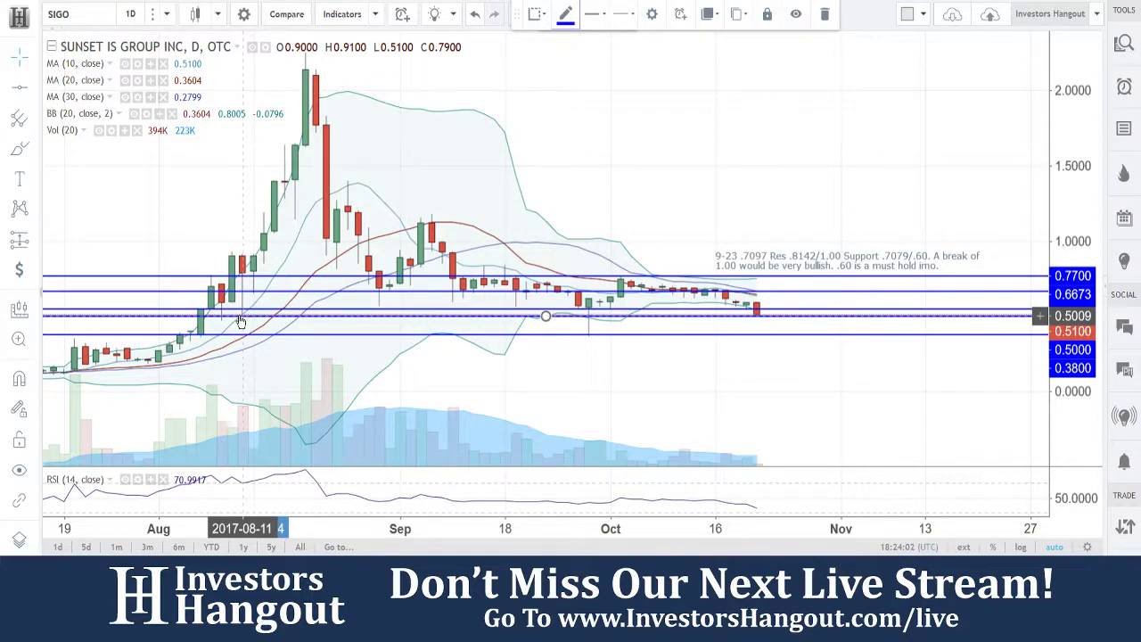
Move the 9-23 levels note up above the horizontal lines
scroll(241, 321, "up", 5)
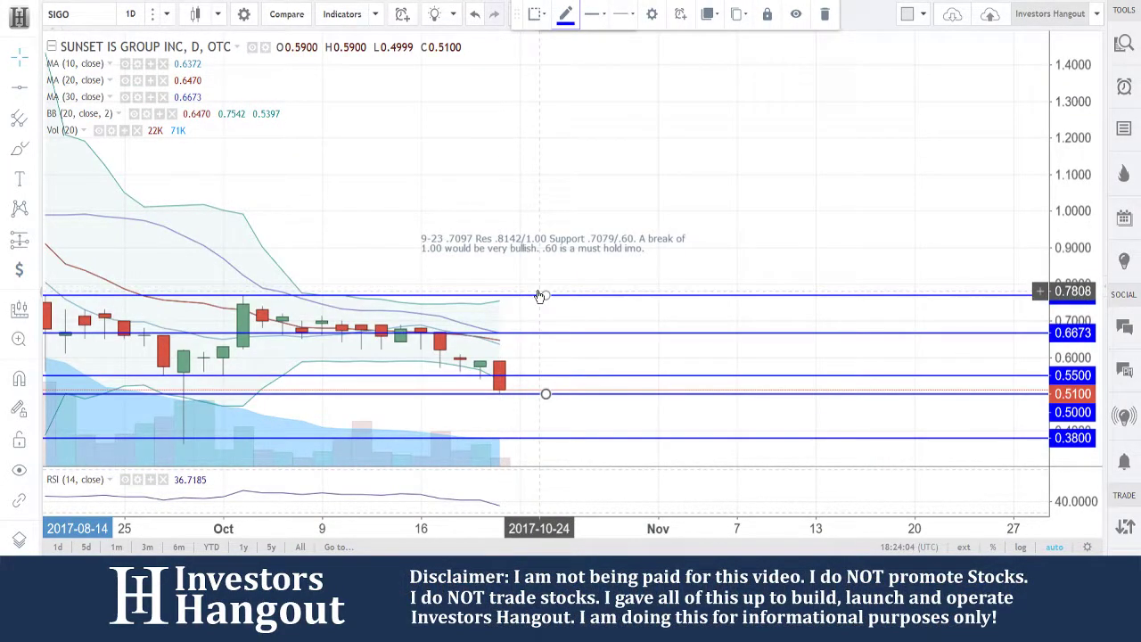
scroll(539, 296, "down", 1)
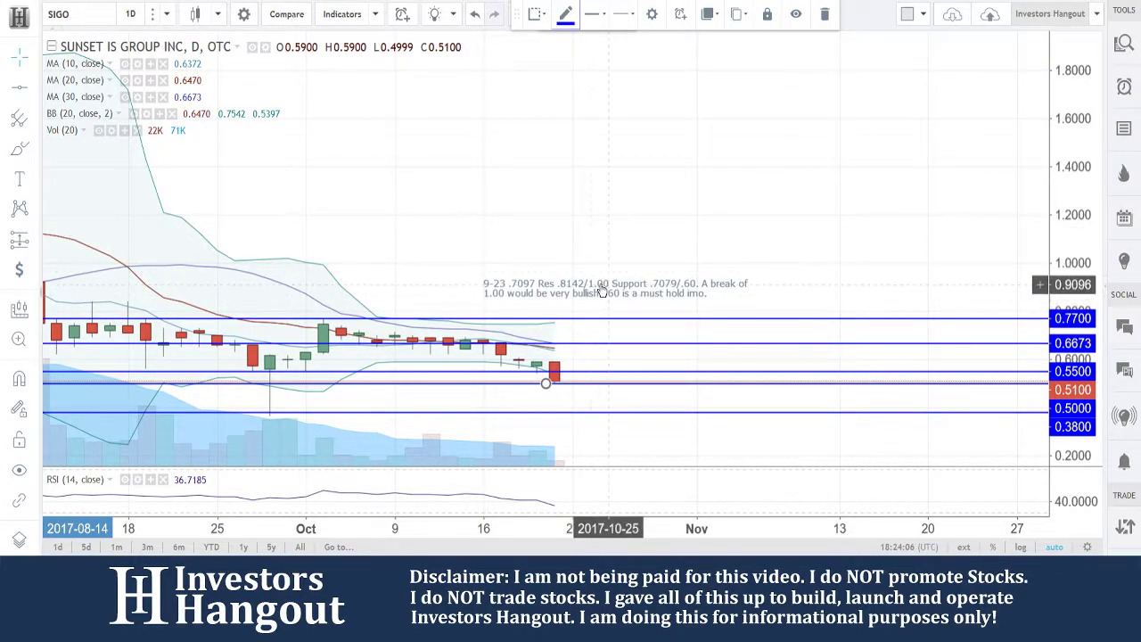
left_click_drag(603, 293, 676, 237)
Add a 10-20 paragraph: Res .55/.6673/.77, Support .50/.38, .50 must hold
double_click(675, 234)
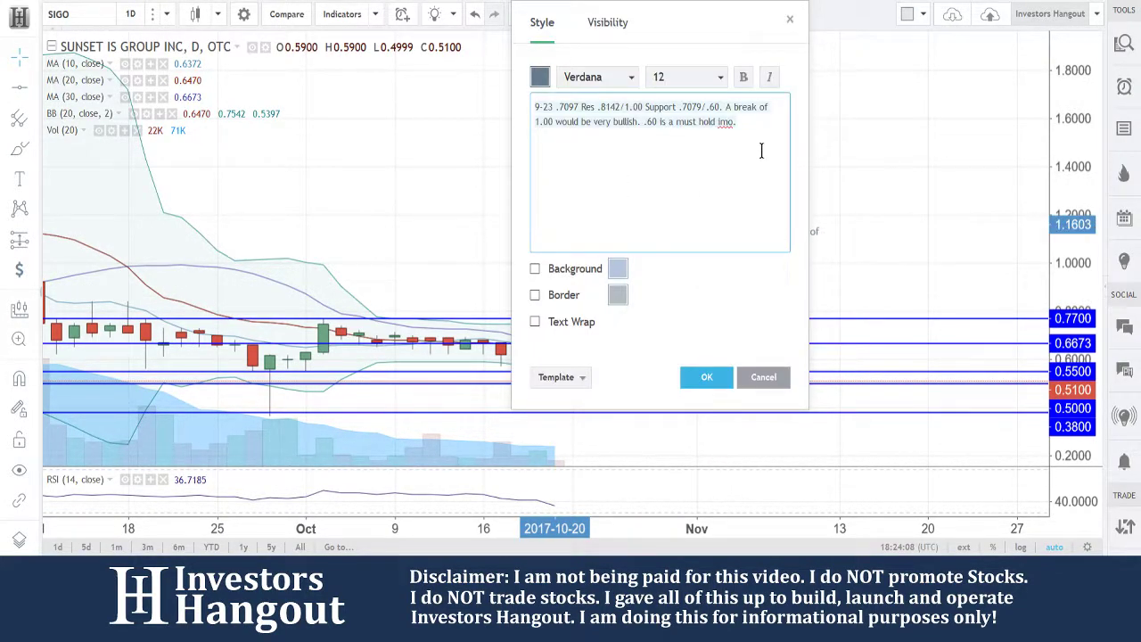
left_click_drag(708, 51, 485, 122)
left_click(473, 232)
key("Return")
key("Return")
type("10-20")
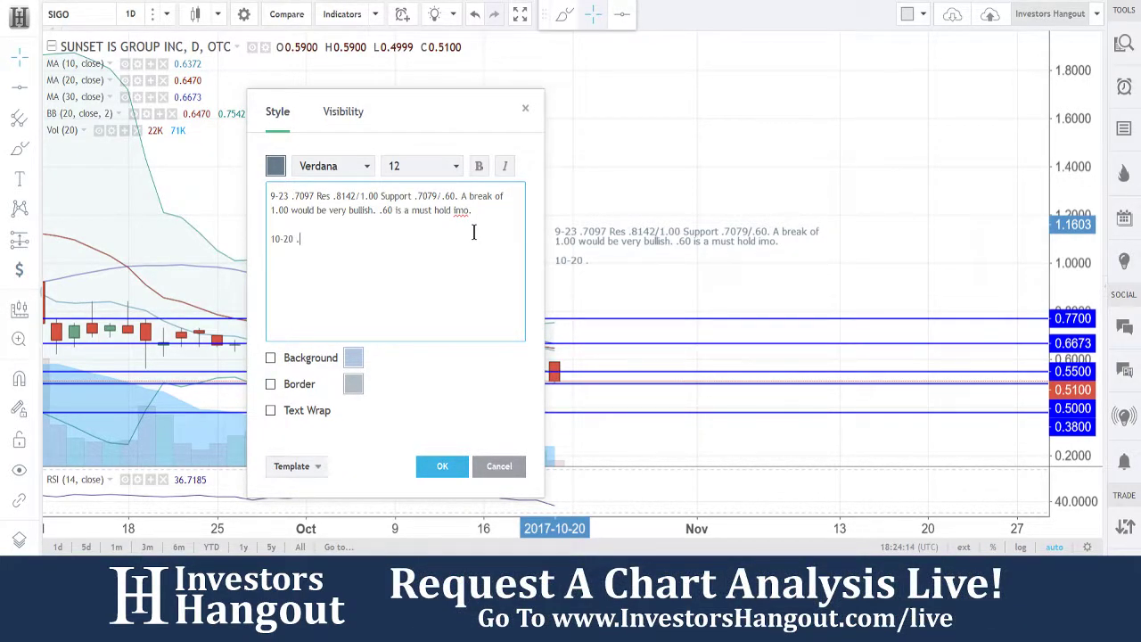
type(" .51 Res .55/.6673")
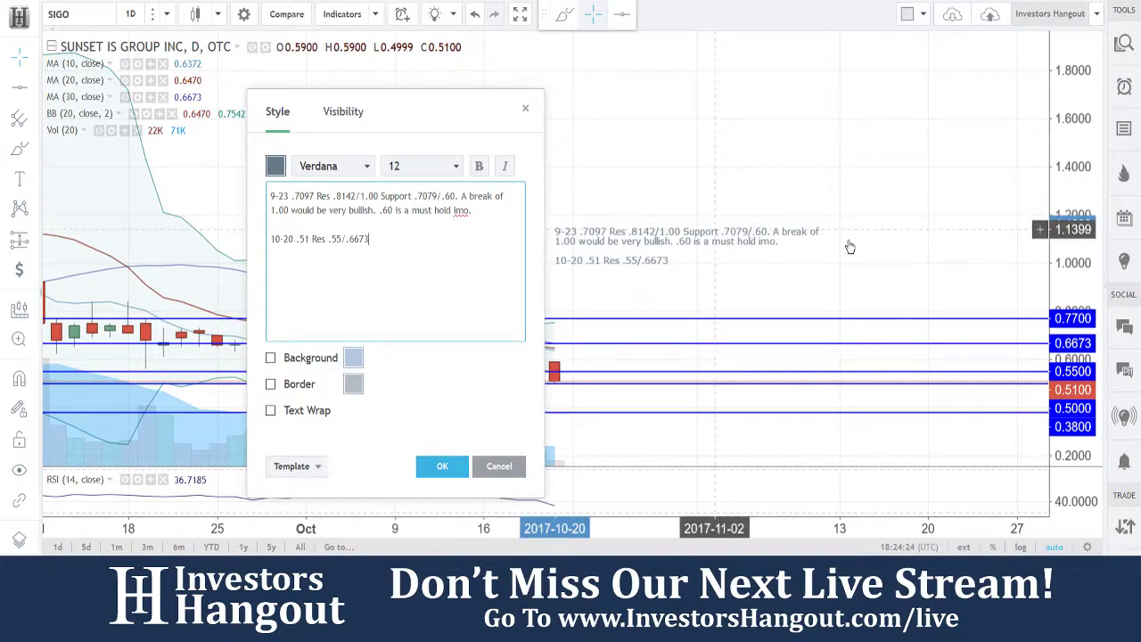
type("/.77")
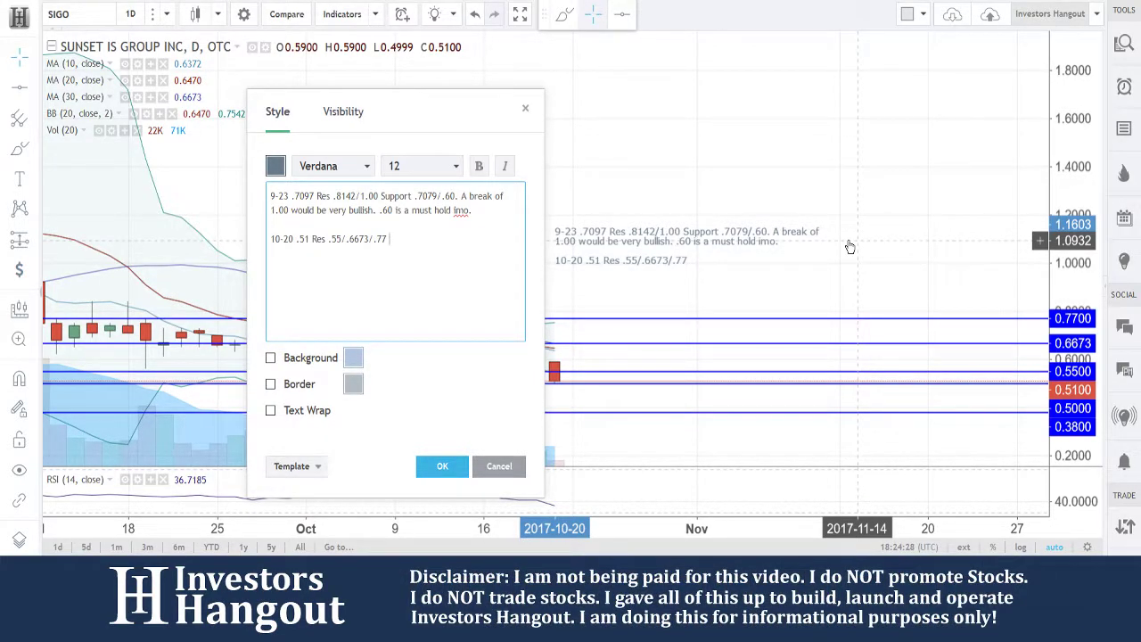
type(" Support .50/.38")
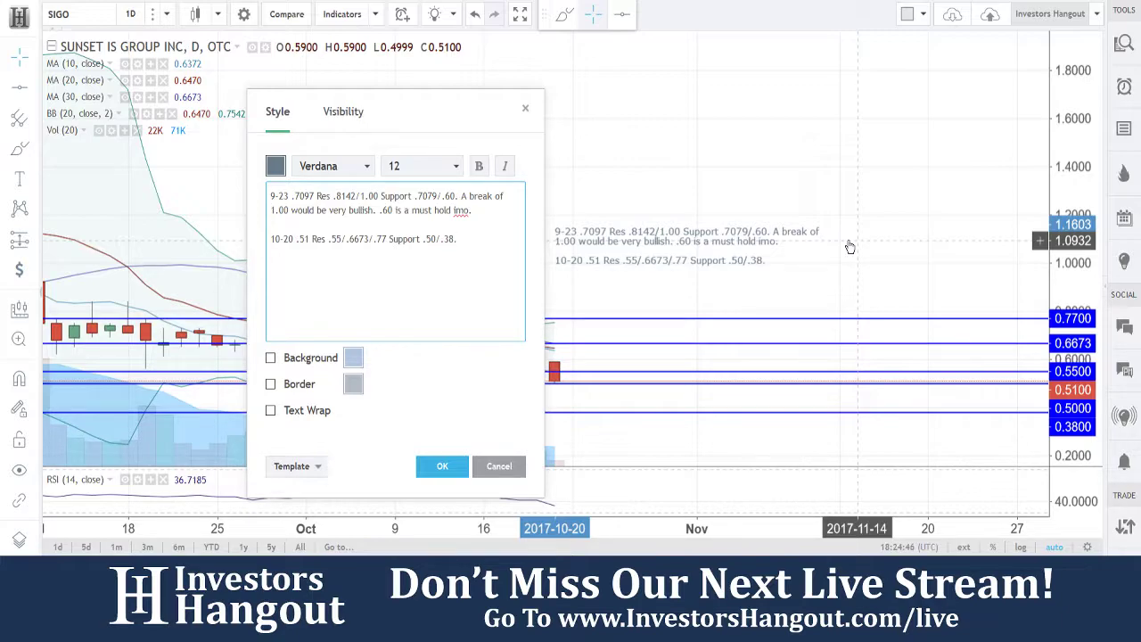
type(".50 must hold otherwise .38 coul")
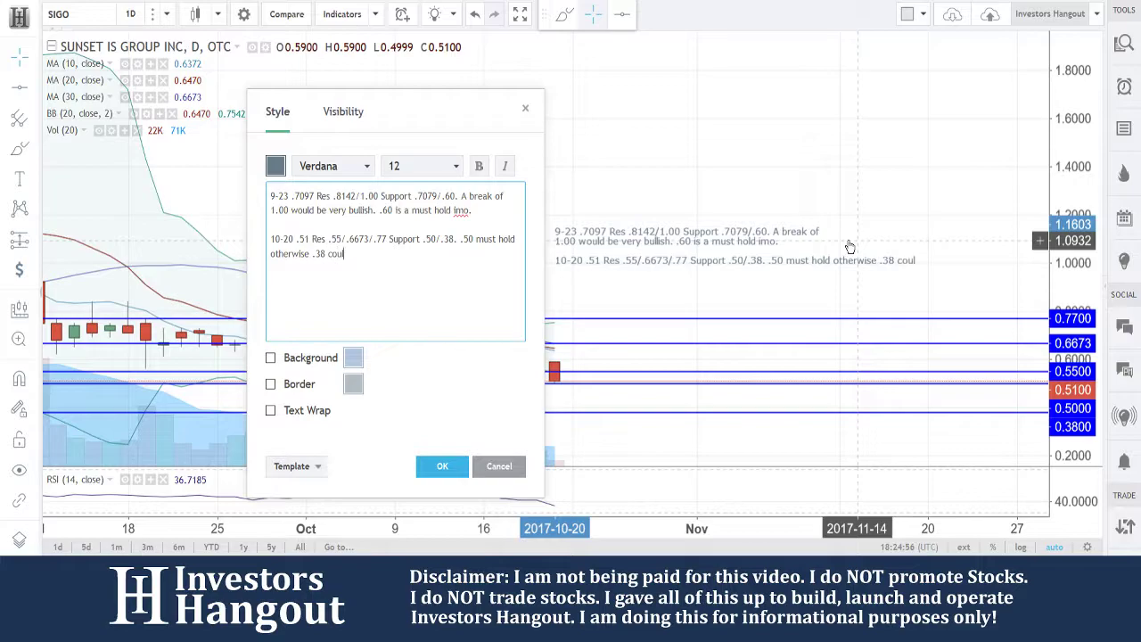
type("d hit. A break of .6673 would be bullish.")
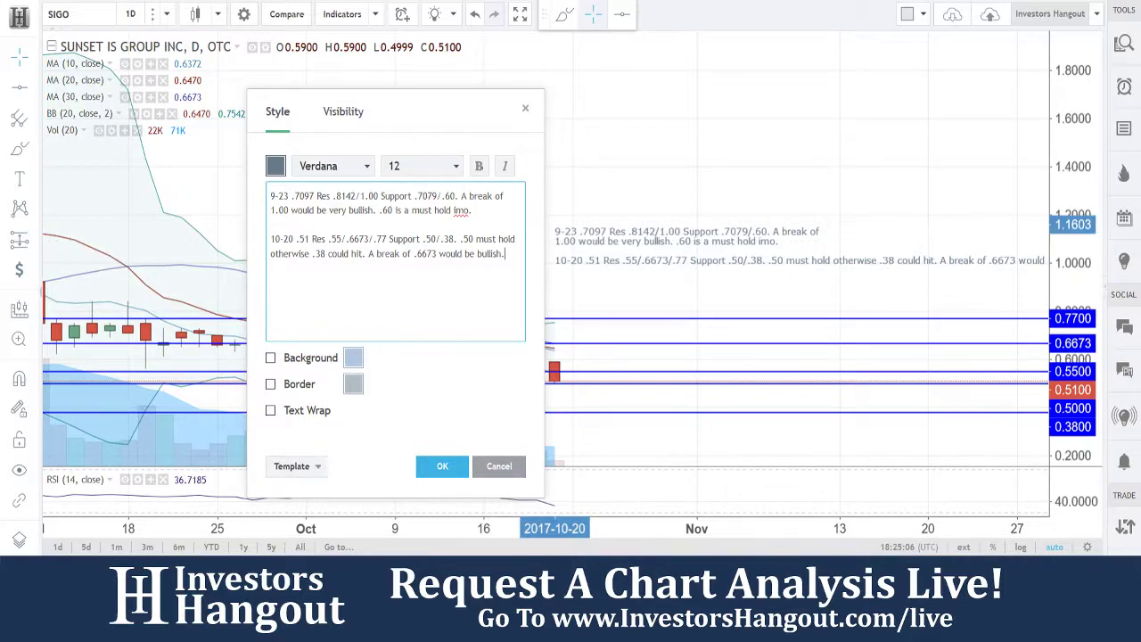
Wrap the 10-20 text onto a second line before 'otherwise' and apply the note
triple_click(393, 250)
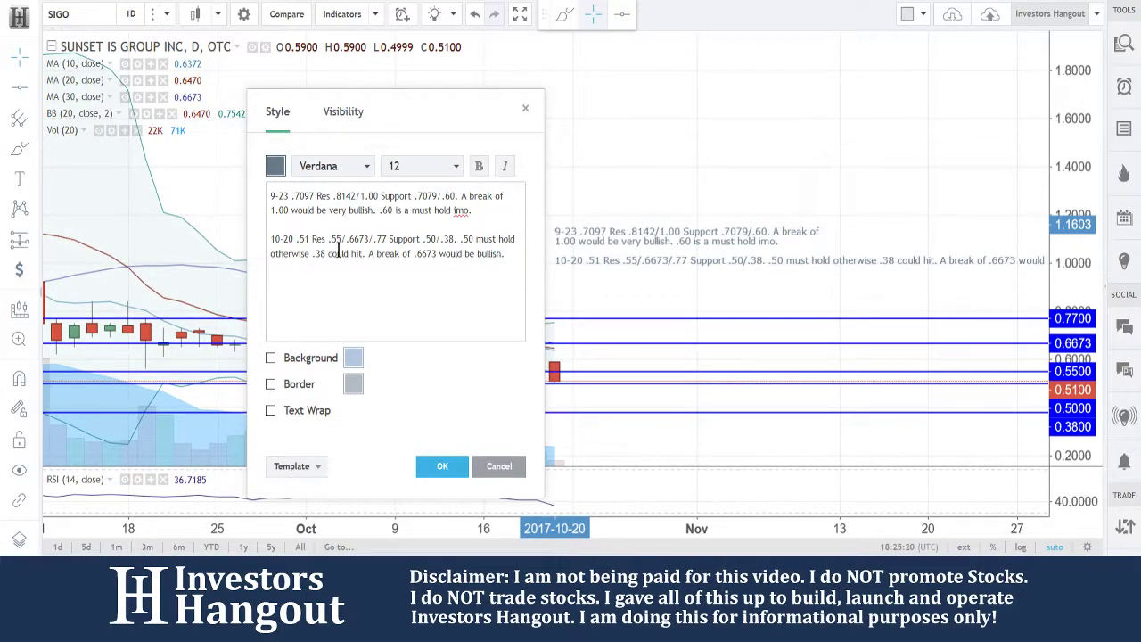
left_click(269, 254)
key("Return")
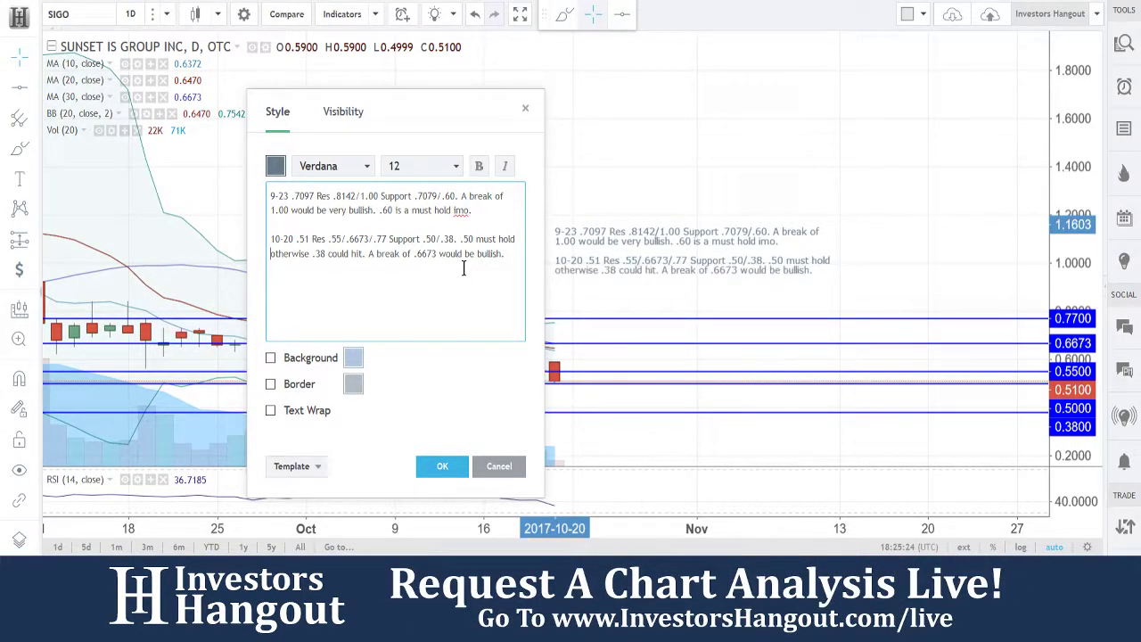
left_click(446, 464)
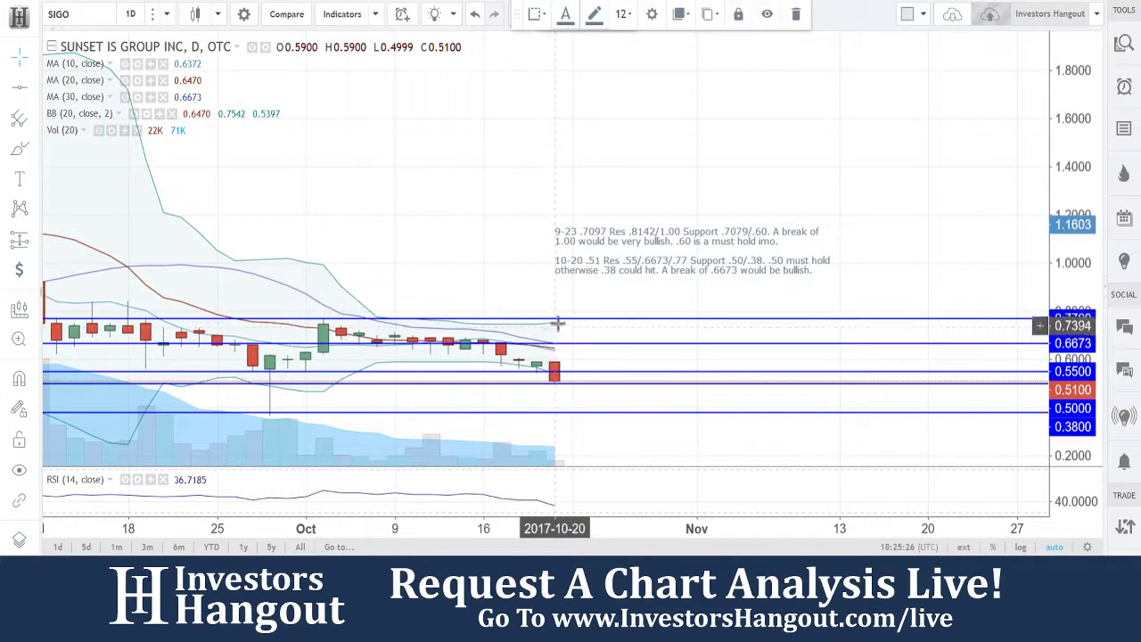
Lower the 0.77 level line, zoom out, and save the SIGO chart
mouse_move(553, 319)
left_mouse_down()
mouse_move(574, 350)
mouse_move(576, 387)
mouse_move(561, 413)
left_mouse_up()
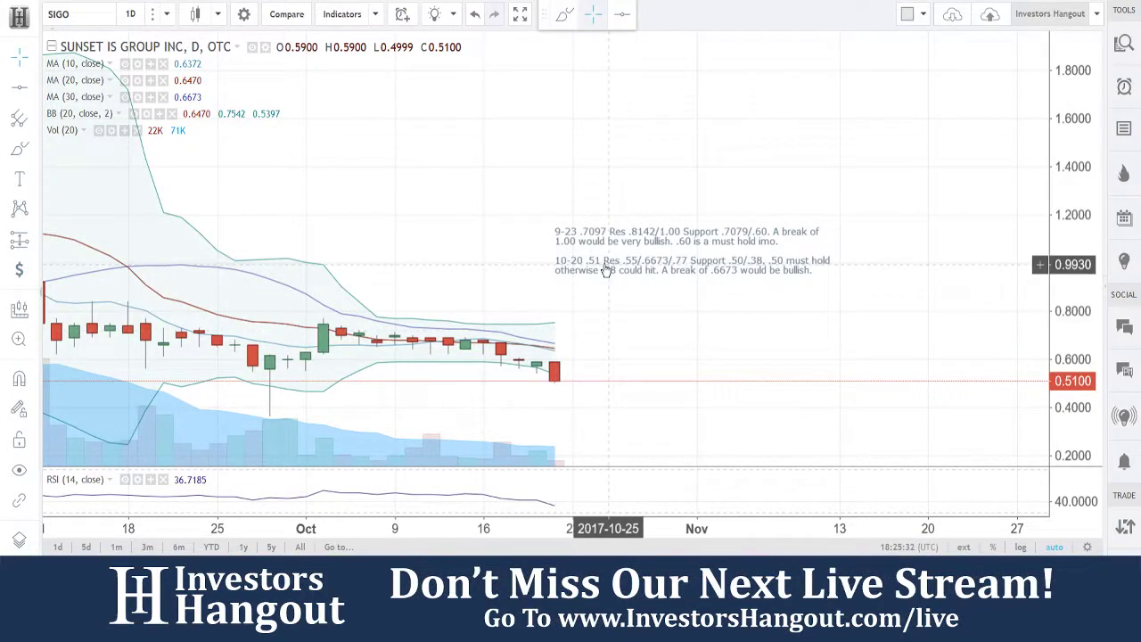
scroll(606, 270, "down", 2)
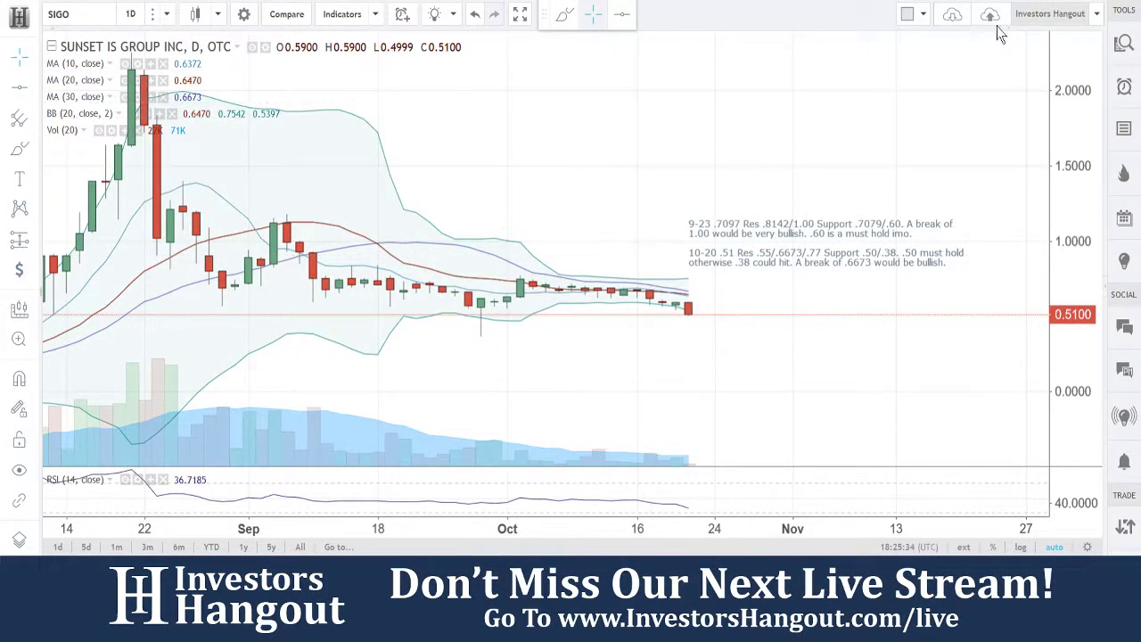
left_click(993, 18)
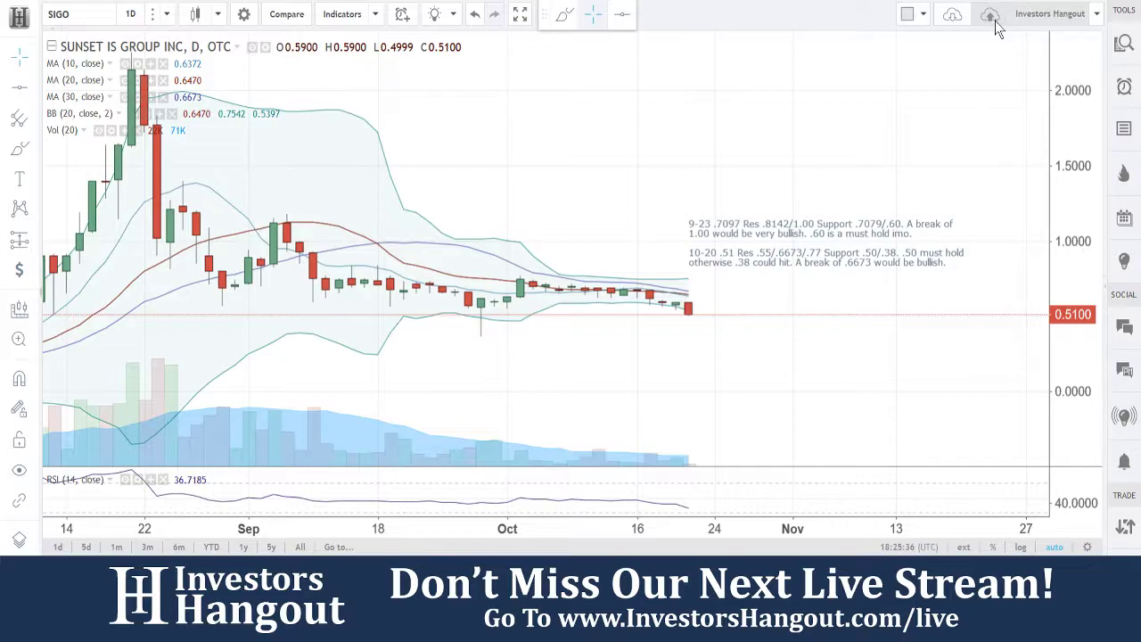